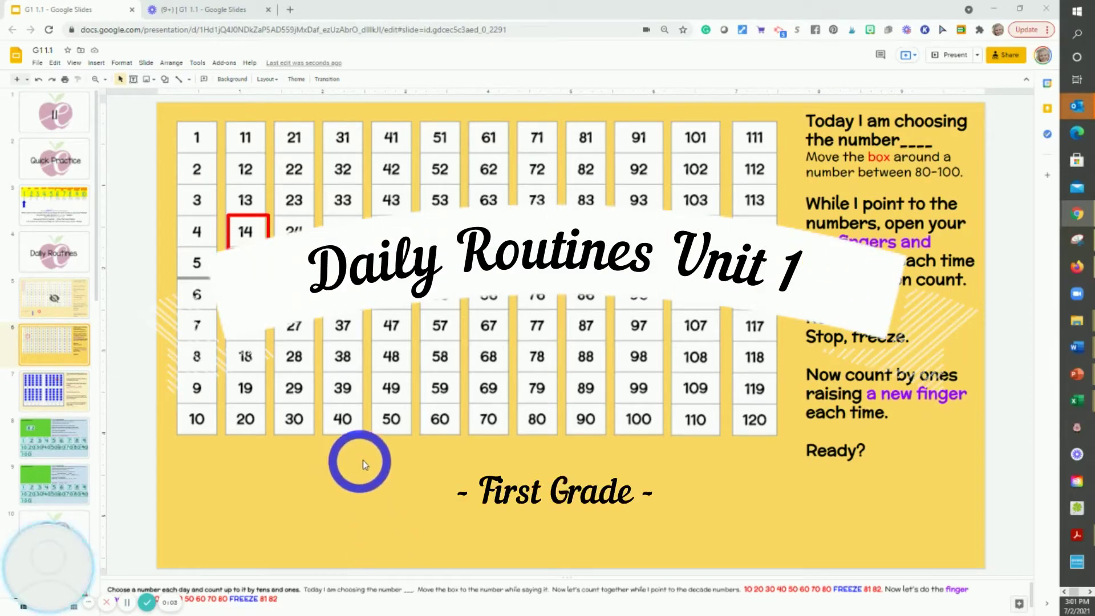
Step: On slide 6's 120 chart, move the red box from 14 onto 82
left_click(53, 301)
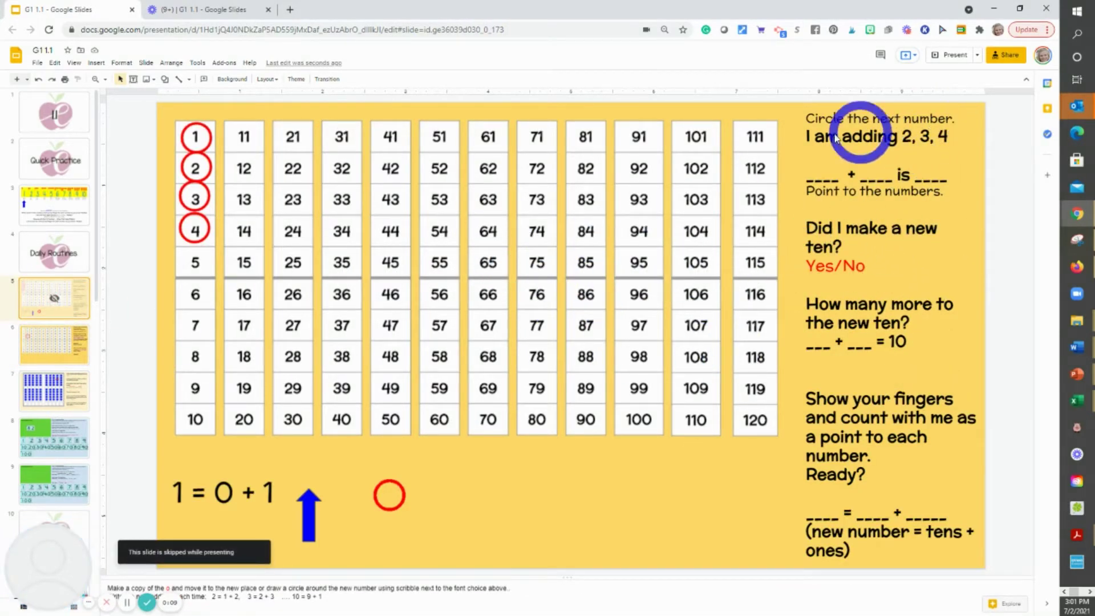
key("Up")
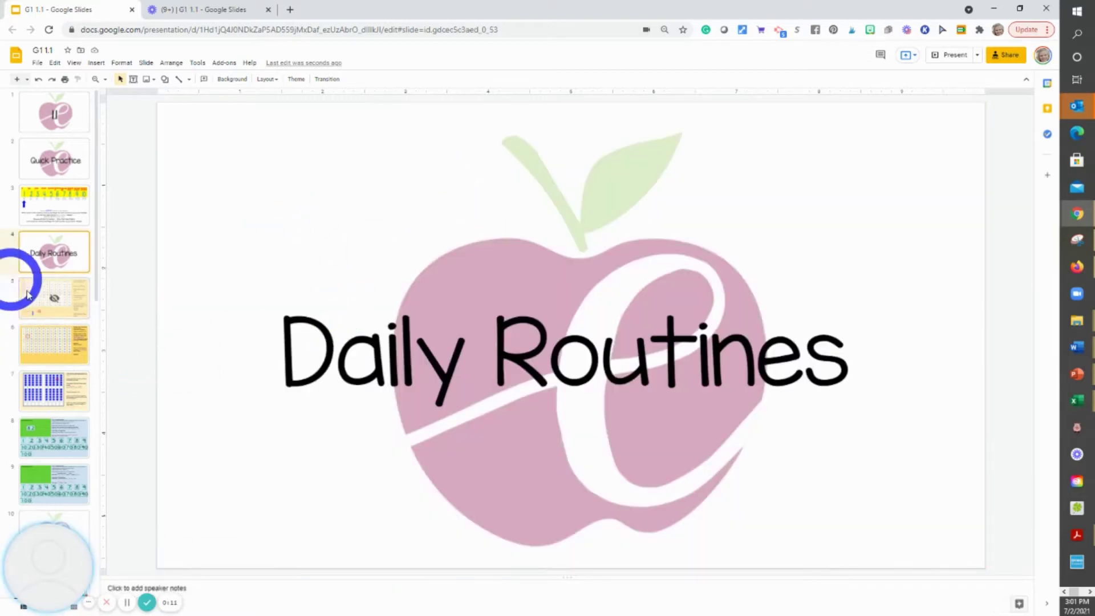
left_click(27, 294)
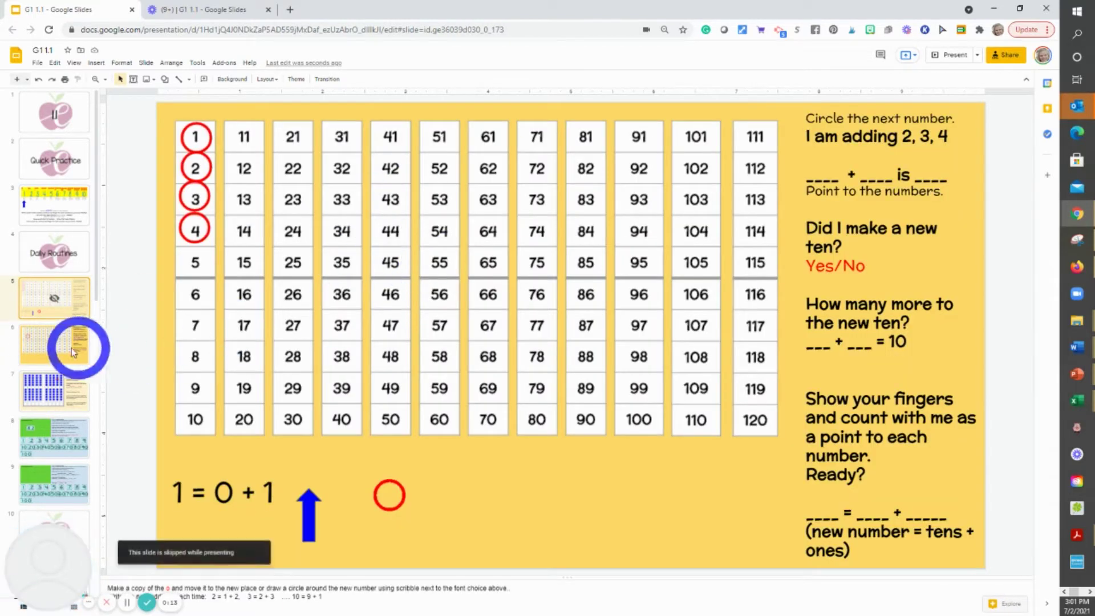
left_click(48, 347)
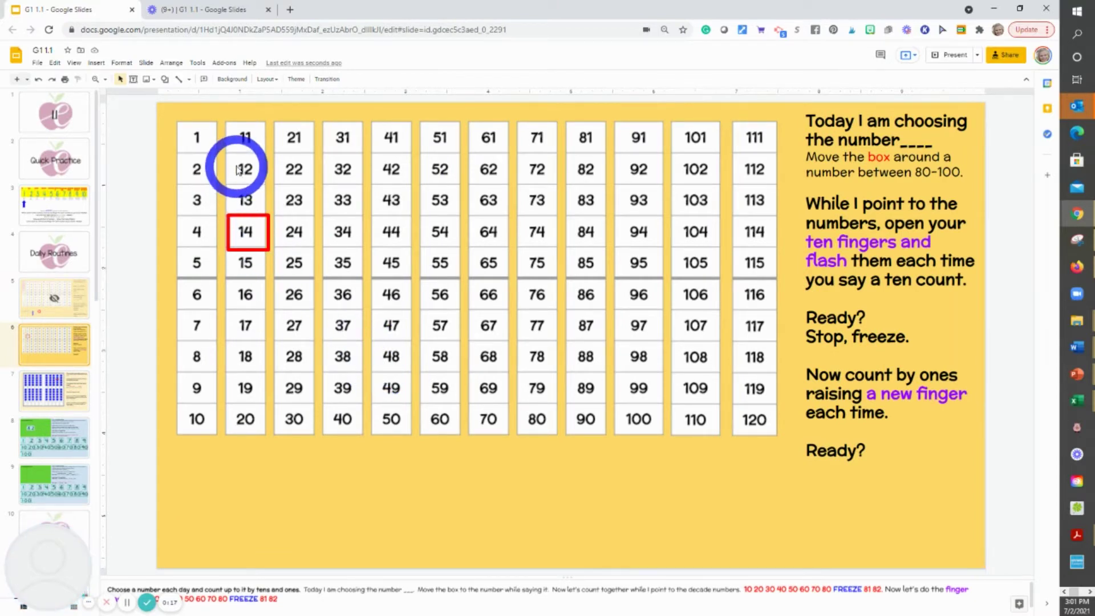
left_click_drag(246, 230, 583, 166)
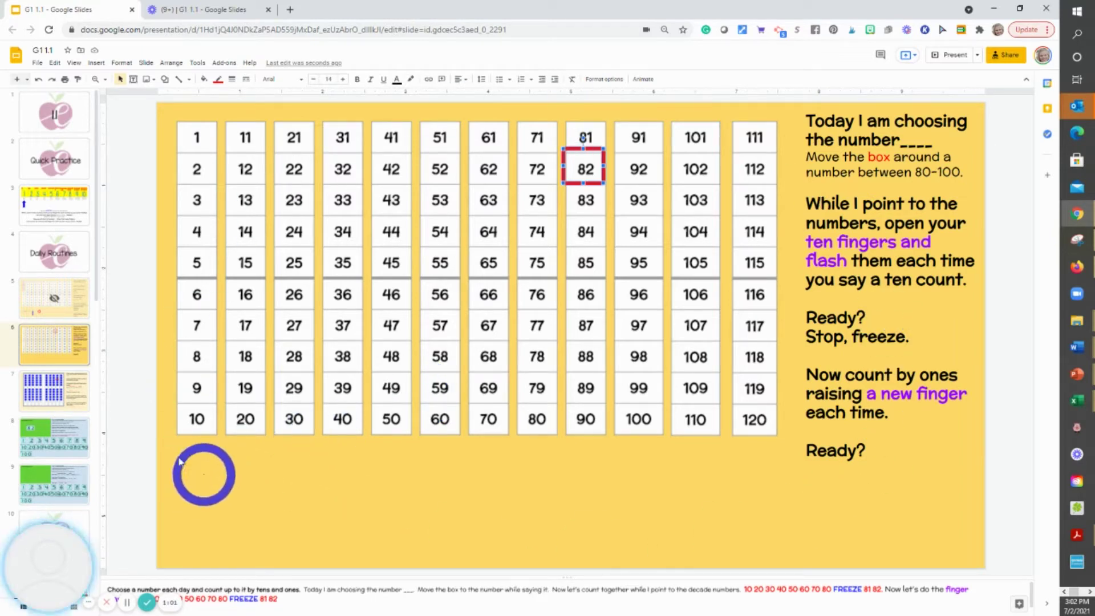
Step: On slide 5's chart, ring 5 through 10 and 13 with copies of the red circle
left_click(62, 303)
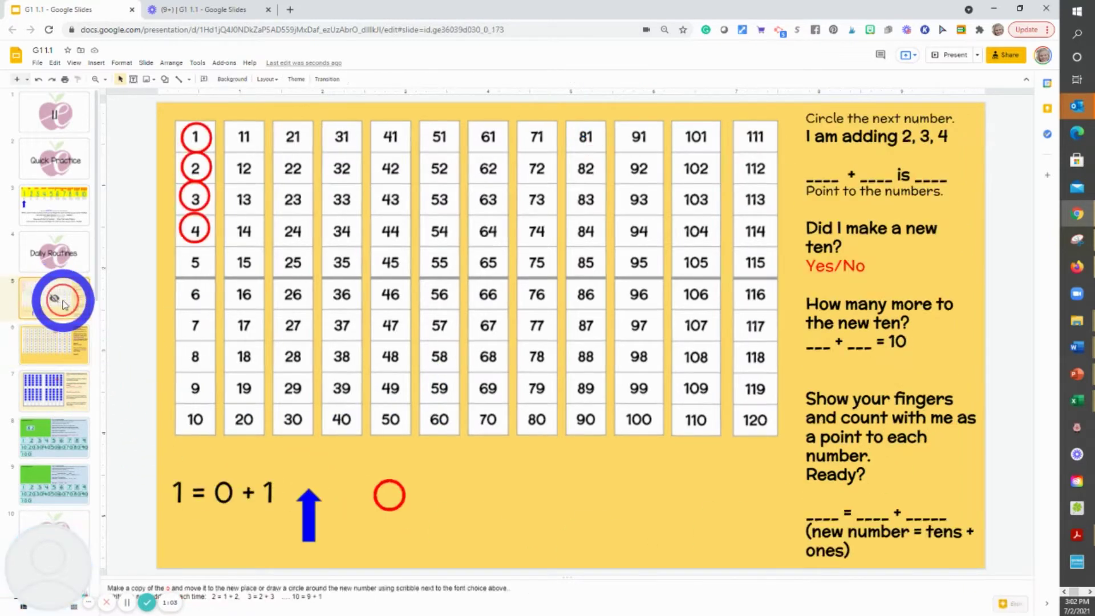
left_click_drag(388, 491, 195, 269)
left_click_drag(388, 502, 192, 289)
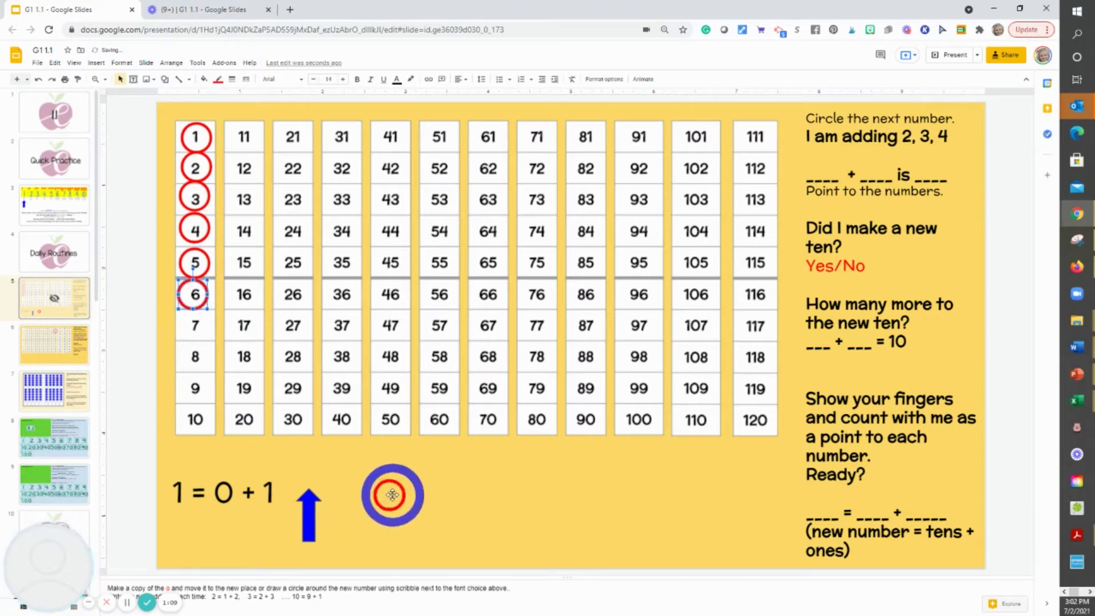
left_click_drag(392, 494, 192, 323)
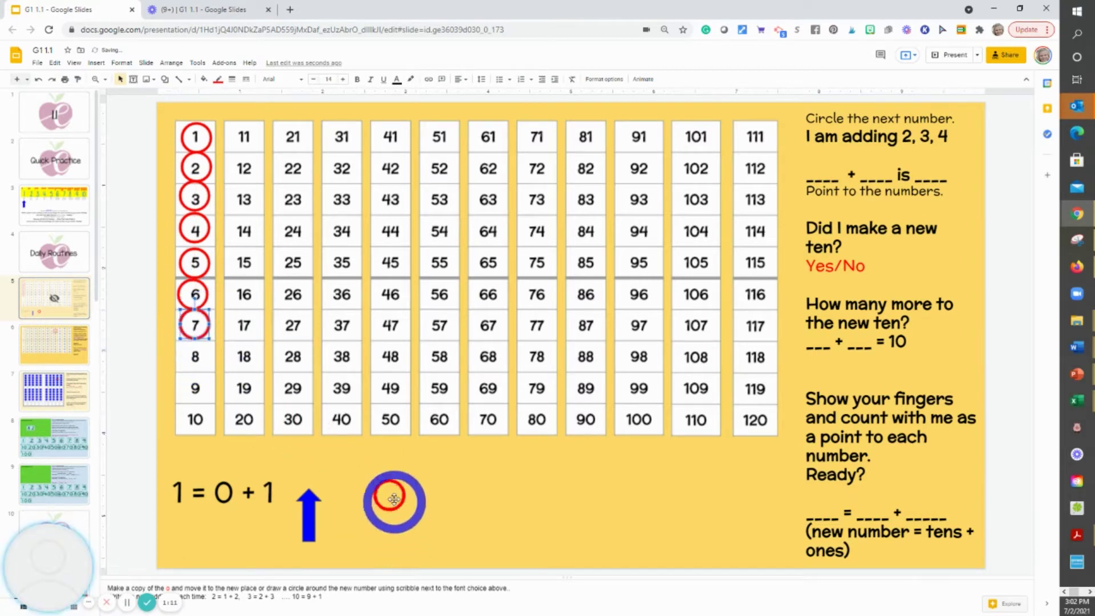
left_click_drag(393, 500, 196, 357)
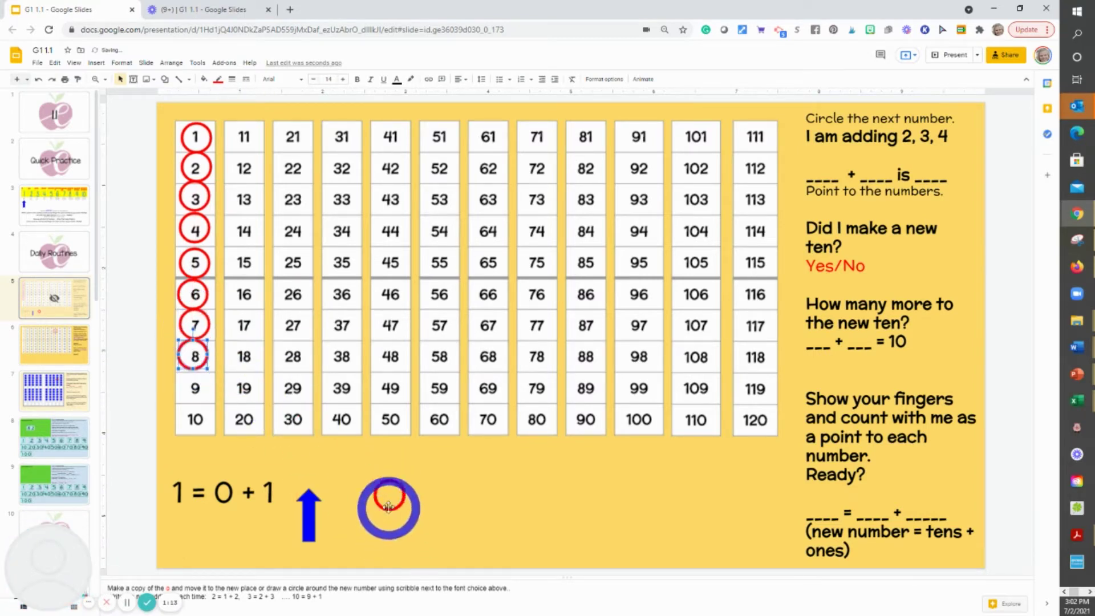
left_click_drag(388, 507, 188, 376)
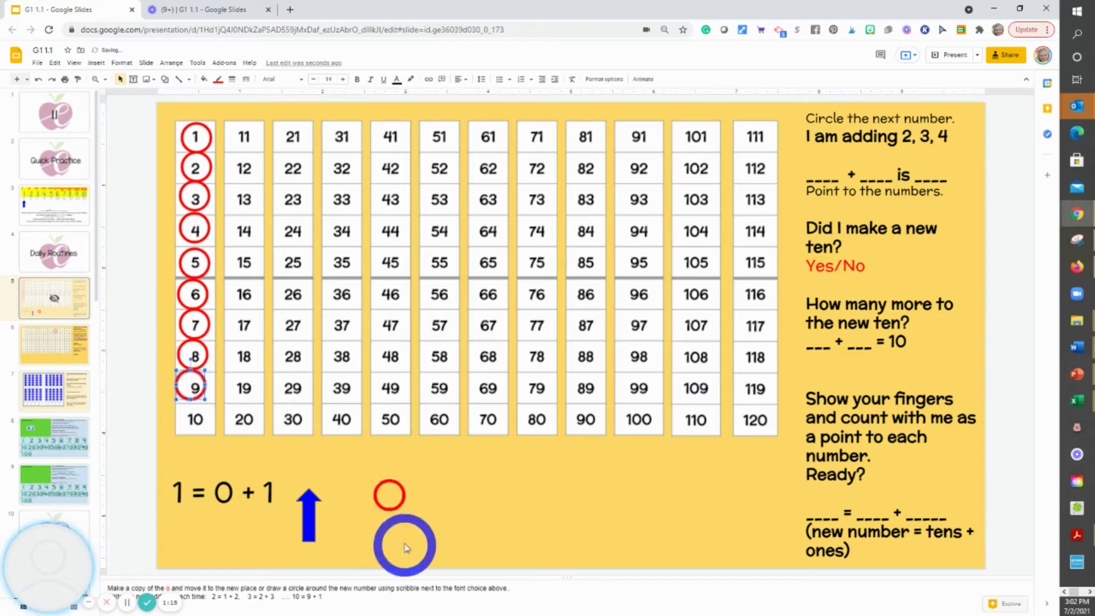
left_click_drag(384, 489, 244, 168)
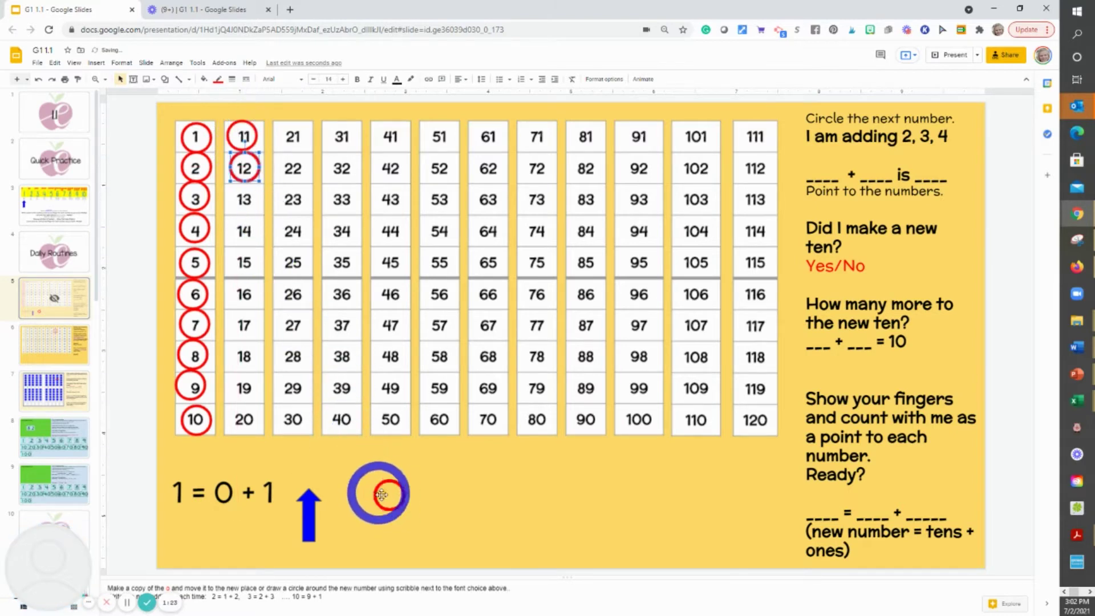
left_click_drag(381, 494, 244, 198)
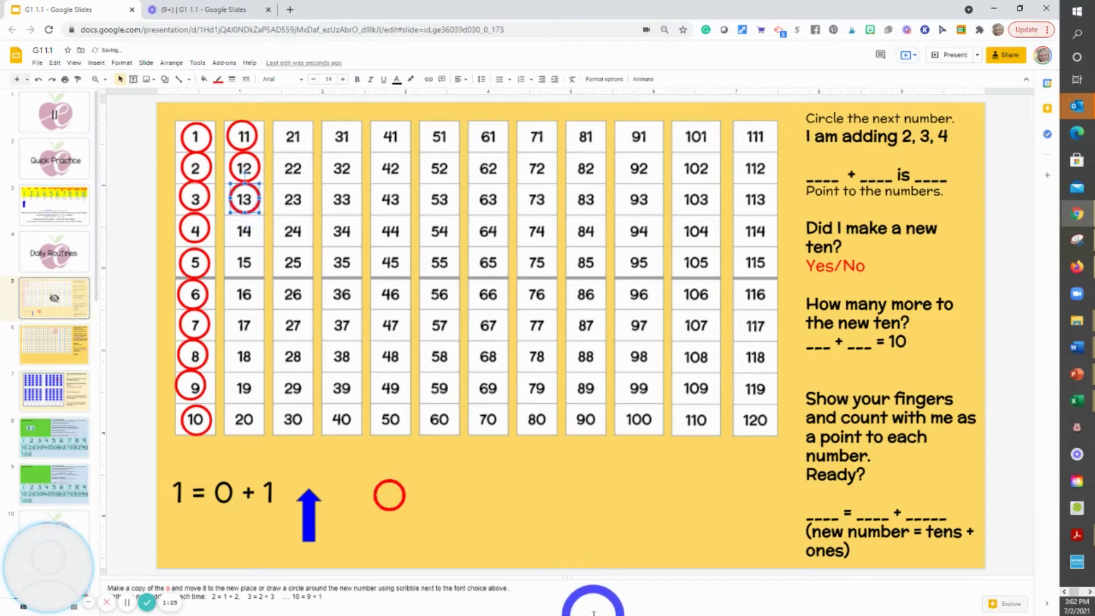
left_click(487, 515)
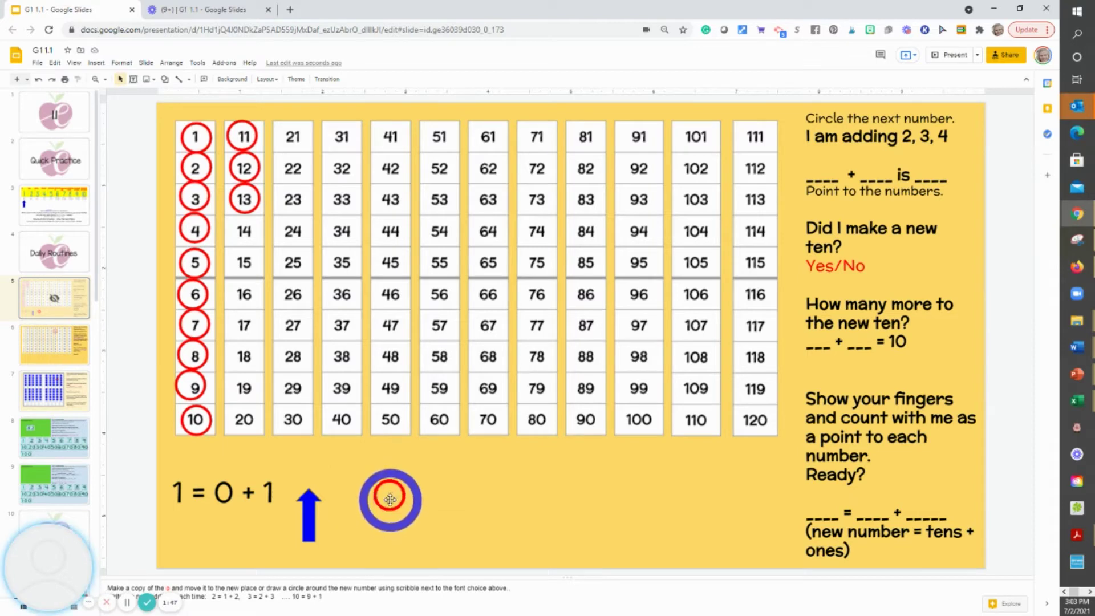
Step: Put a red circle copy around the 2 in 'I am adding 2, 3, 4'
left_click_drag(390, 498, 907, 129)
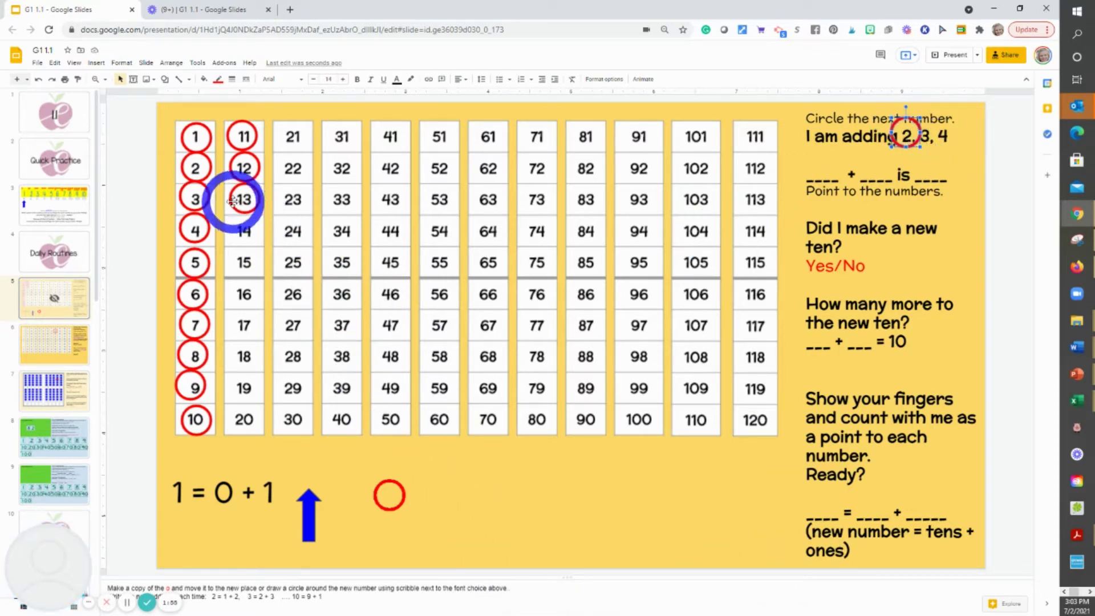
left_click(390, 494)
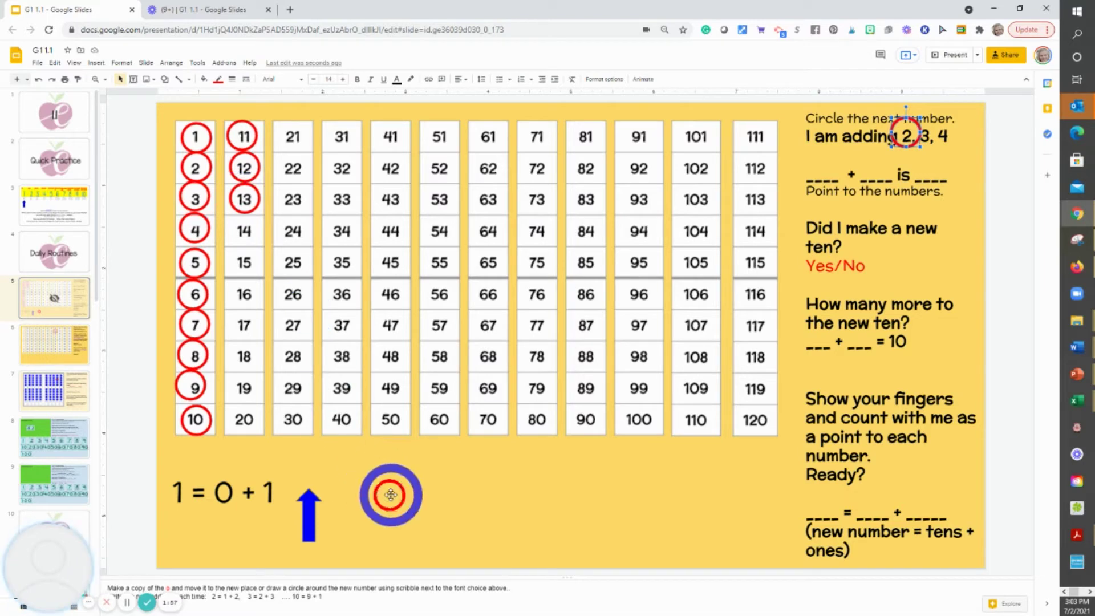
Step: Ring 14 and 15 on the chart with red circles, then select the 1 = 0 + 1 equation
left_click_drag(242, 229, 242, 261)
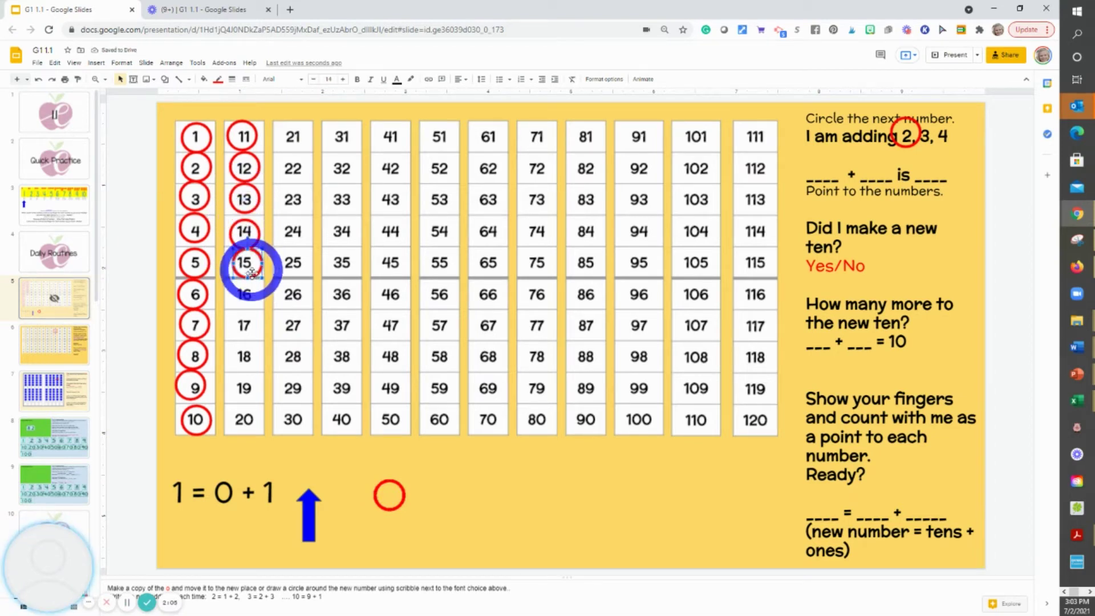
left_click(453, 553)
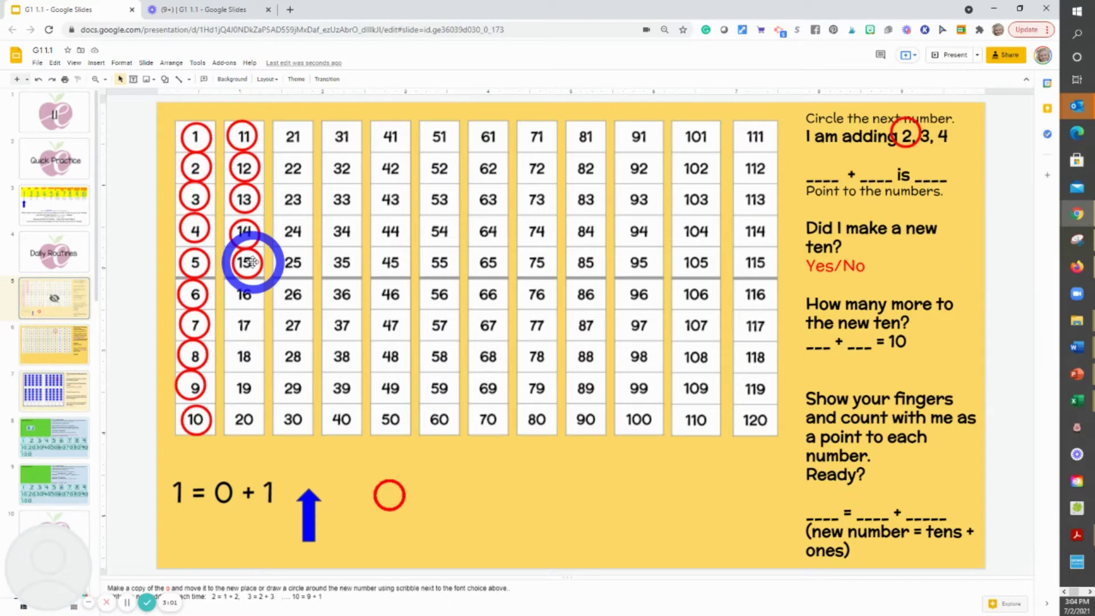
left_click(184, 494)
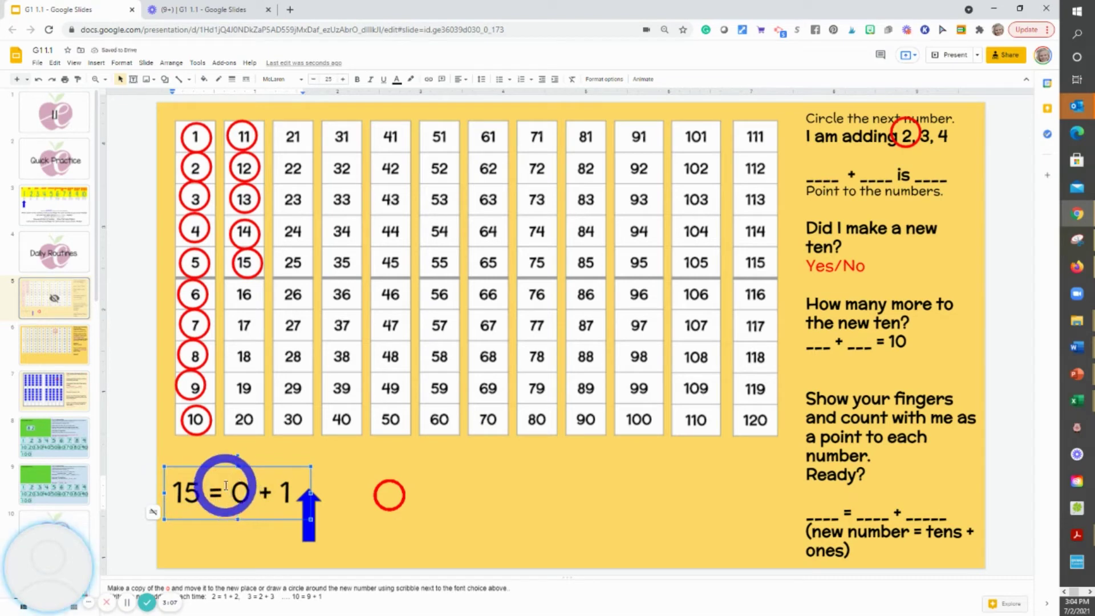
Step: Change the equation to 15 = 10 + 5 on one line, with the blue arrow to its right
left_click(226, 485)
type("1")
double_click(297, 485)
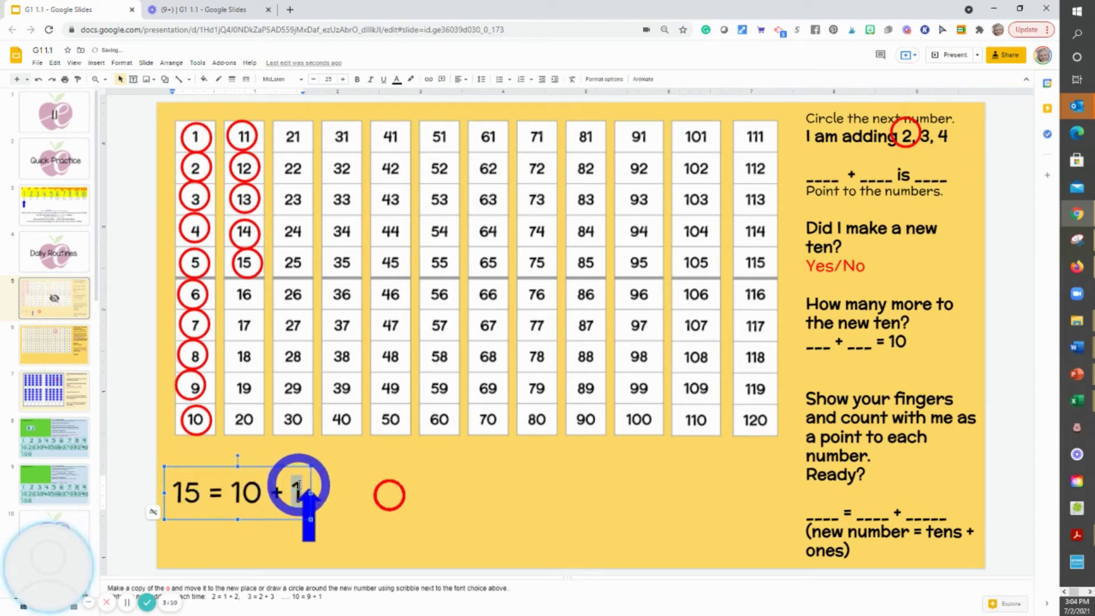
type("5")
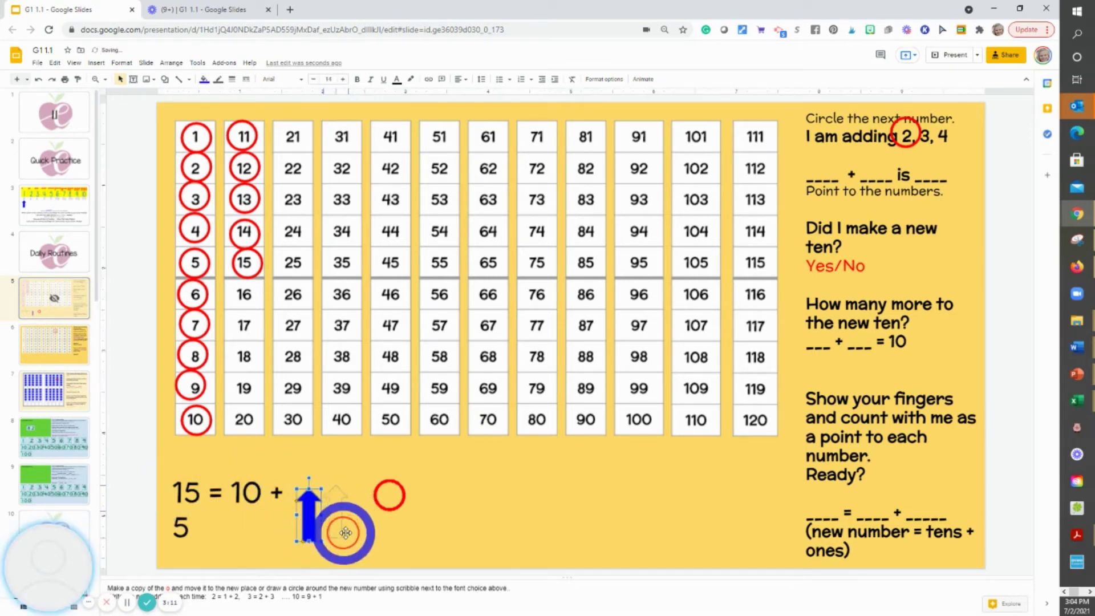
left_click_drag(311, 513, 331, 492)
left_click(276, 509)
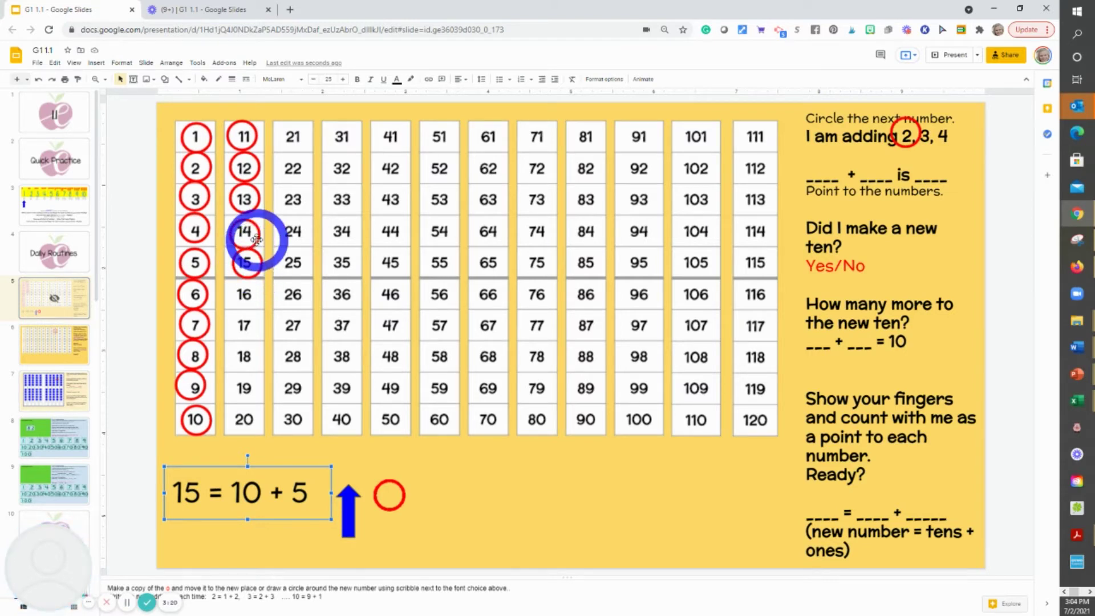
left_click_drag(256, 240, 255, 269)
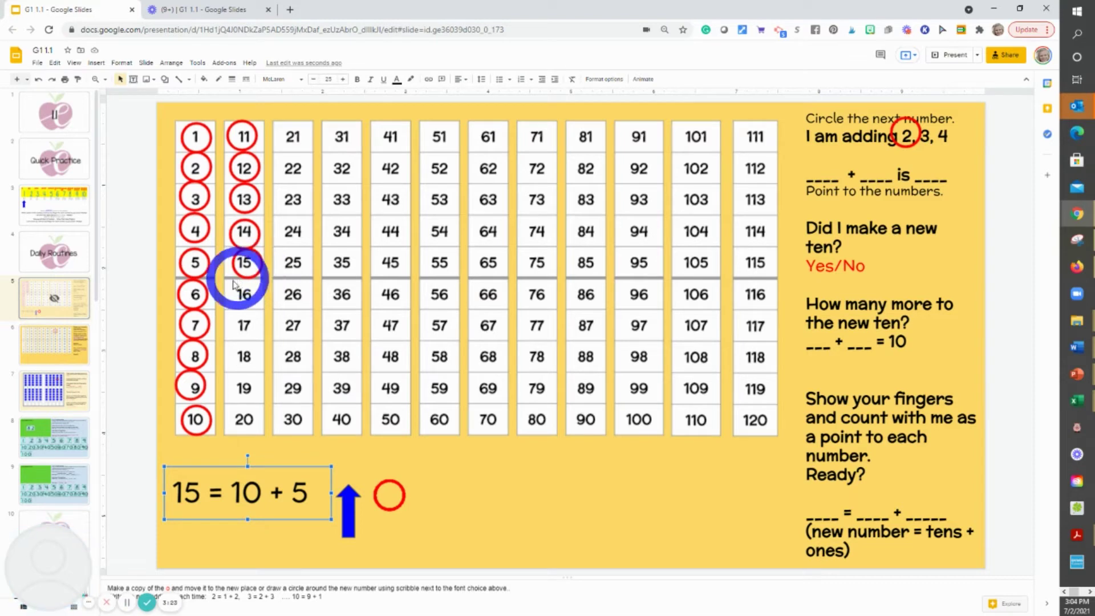
Step: Move slide 6's red box from 82 onto 15, checking it against slide 5
left_click(55, 342)
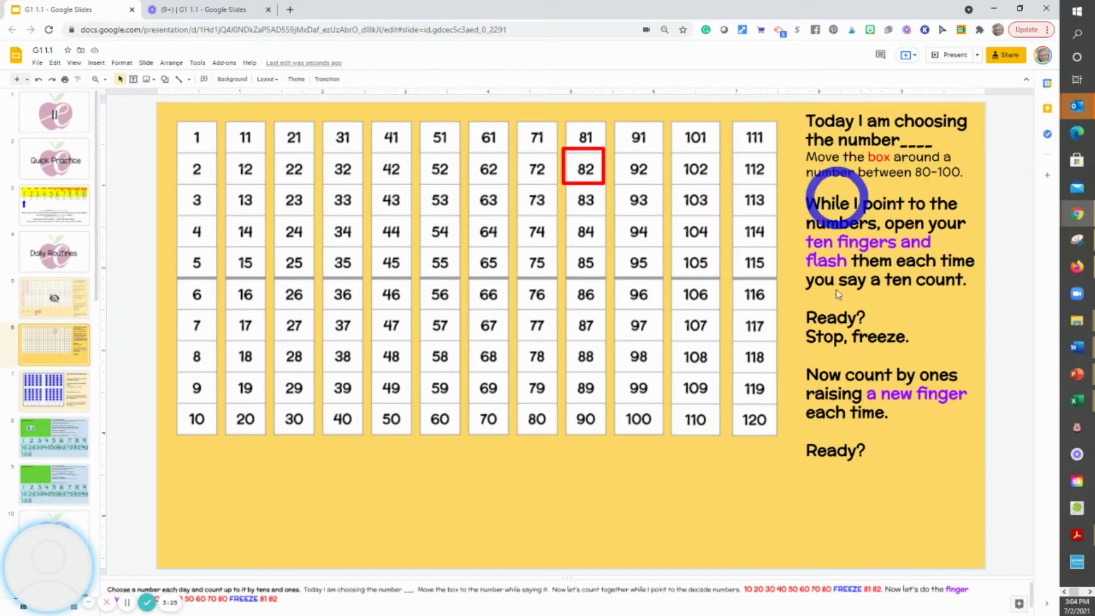
left_click_drag(569, 174, 246, 264)
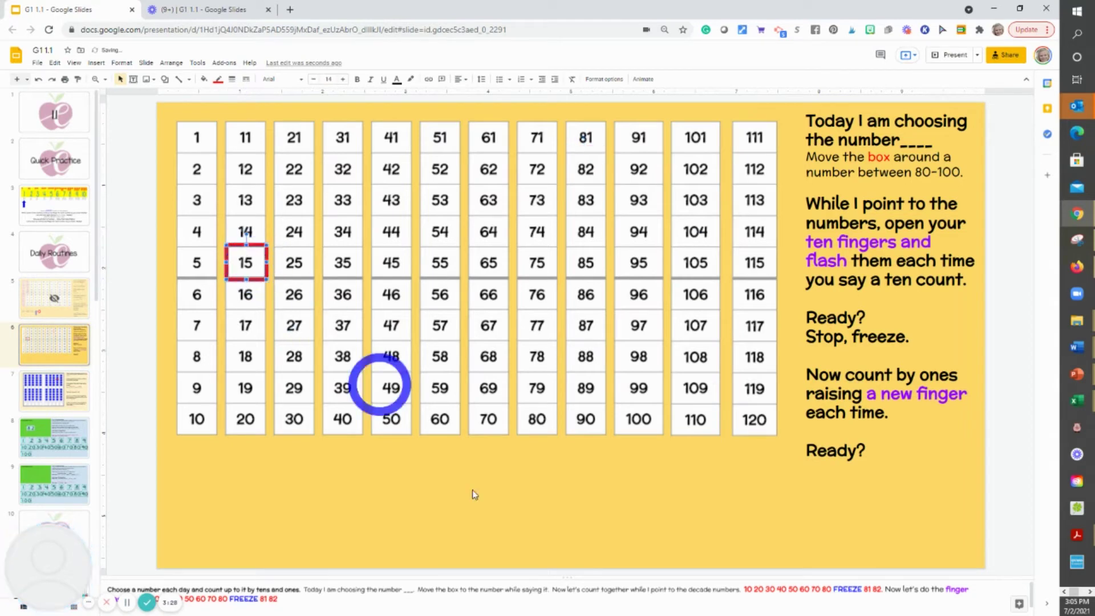
left_click(26, 294)
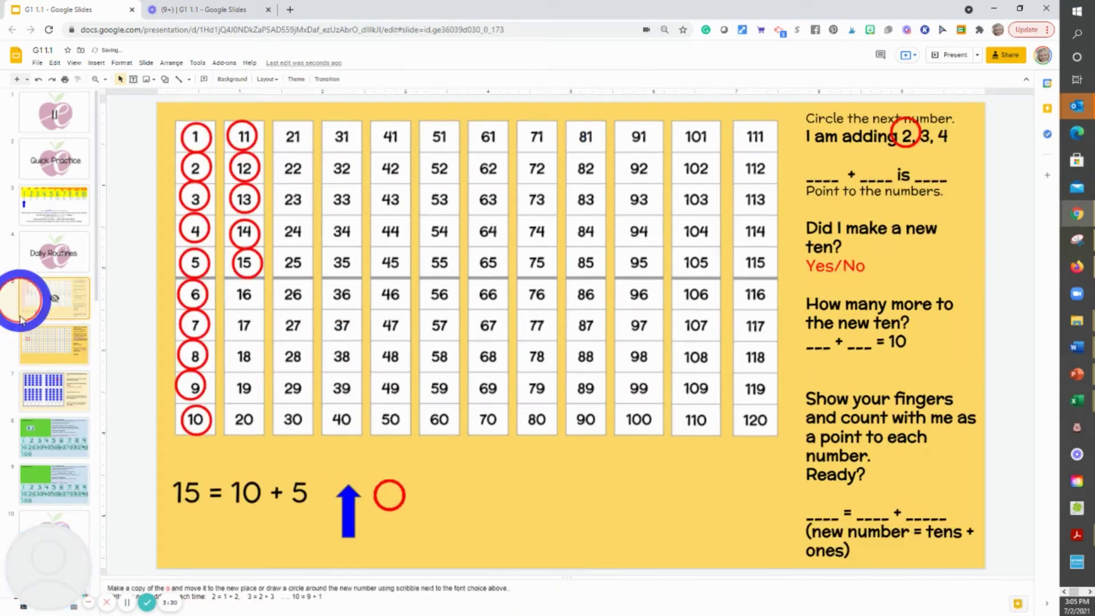
left_click(50, 354)
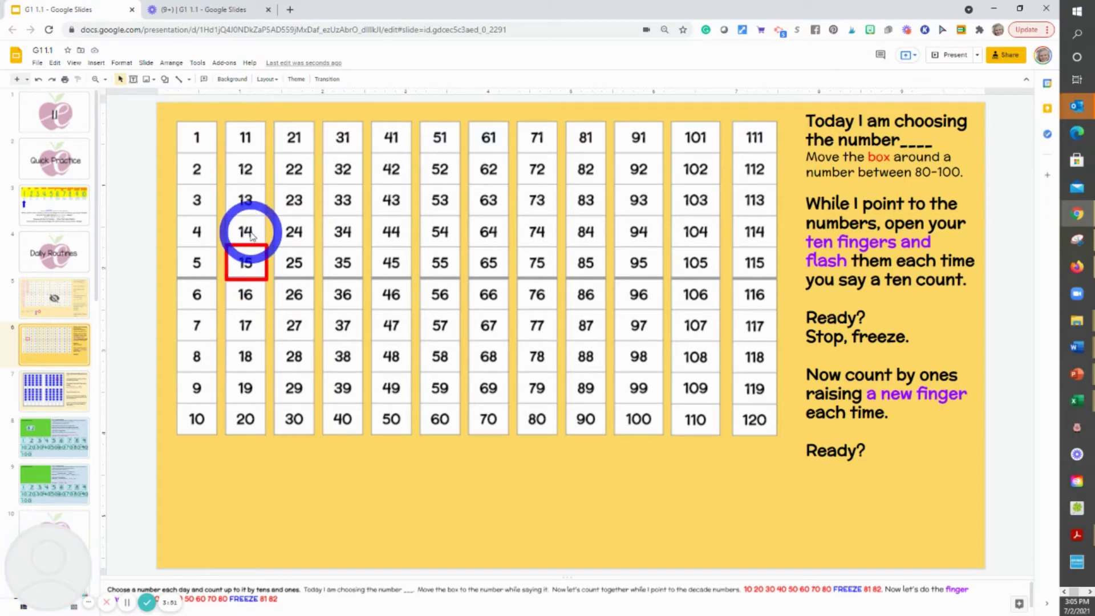
left_click(63, 391)
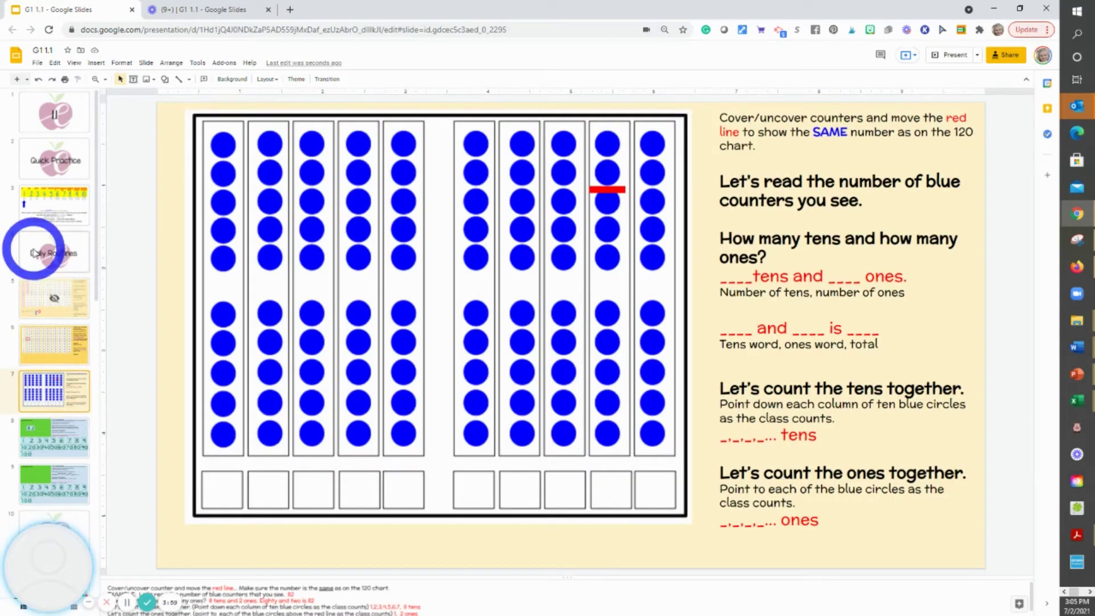
Step: Place slide 7's red line under the fifth counter of column 2, marking 15 counters
left_click(608, 189)
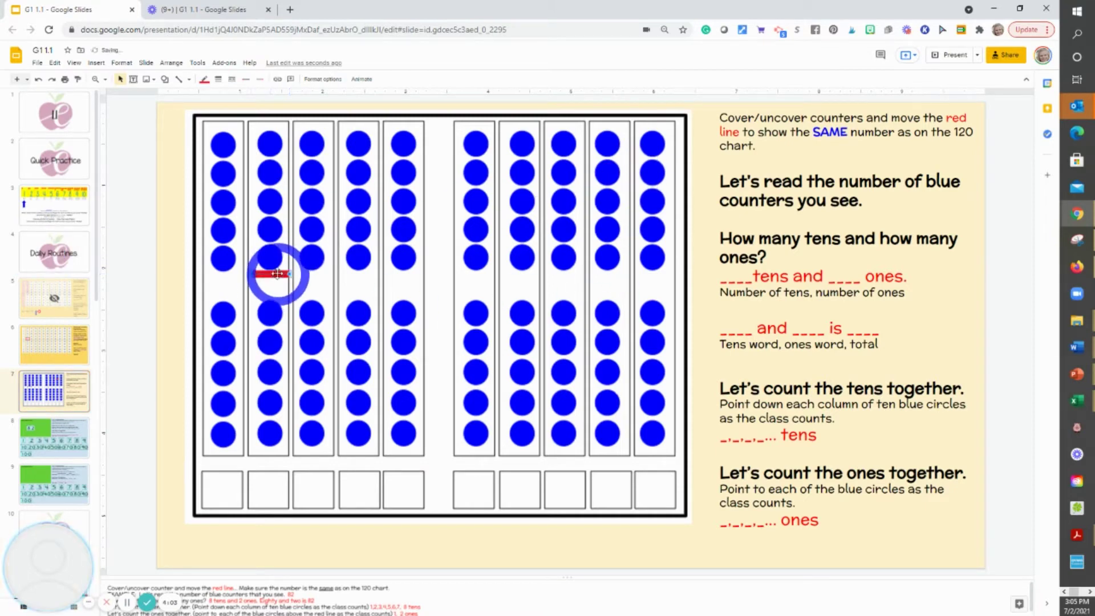
left_click_drag(277, 274, 277, 272)
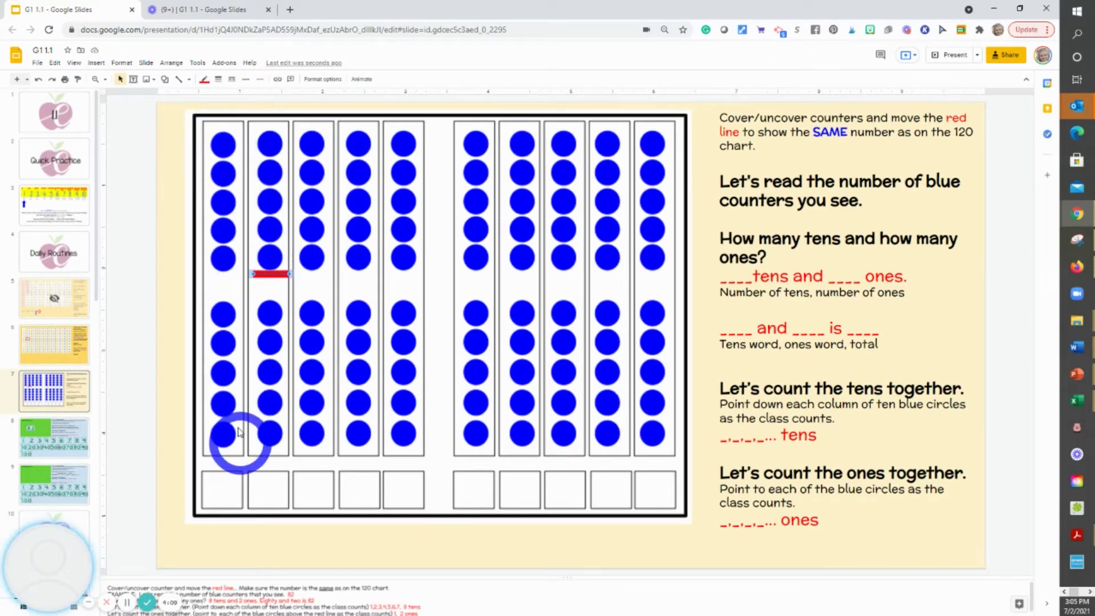
left_click(260, 274)
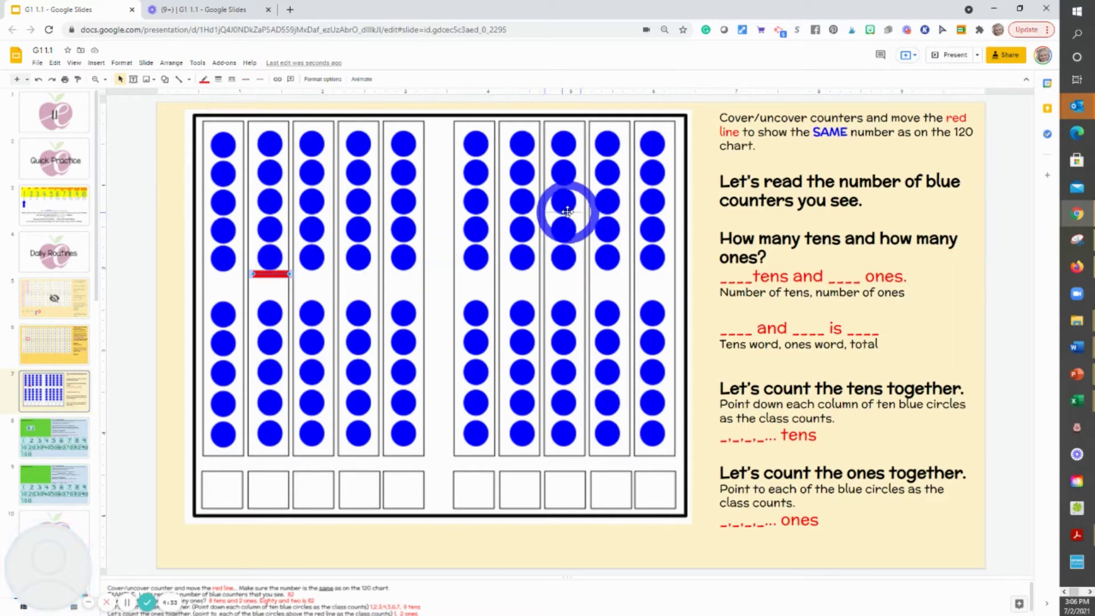
Step: Return to slide 5's adding chart showing 1 through 15 circled and 15 = 10 + 5
left_click_drag(567, 215, 567, 215)
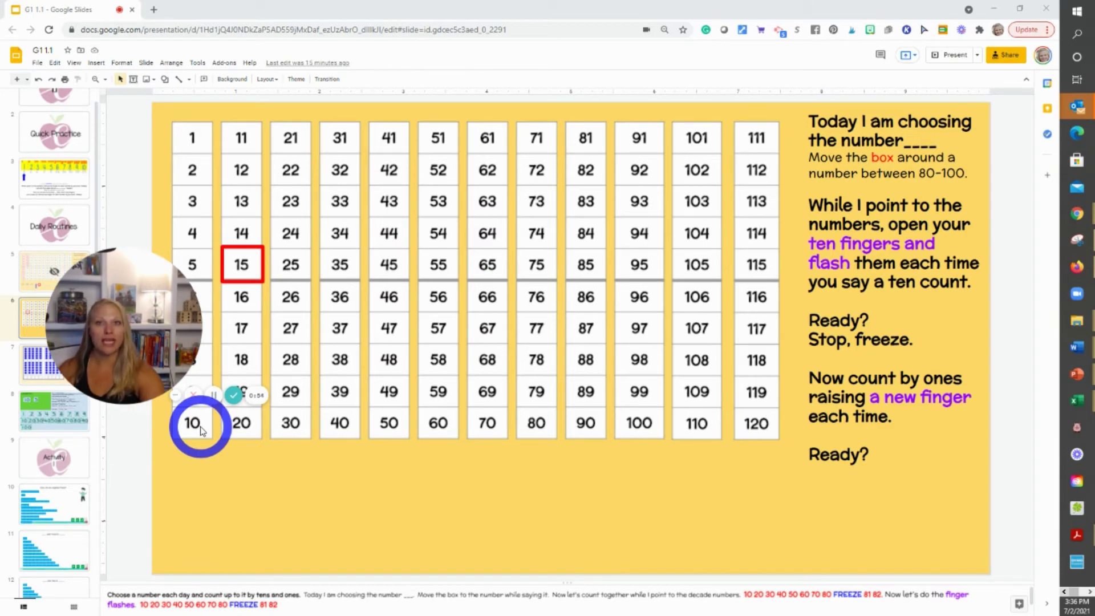
left_click(20, 279)
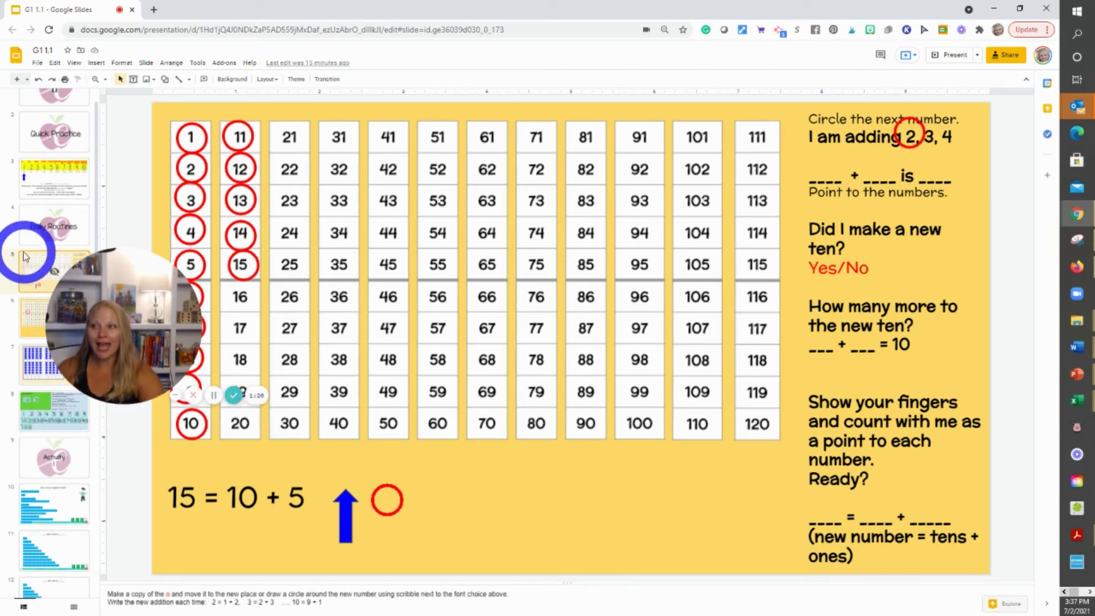
left_click(28, 314)
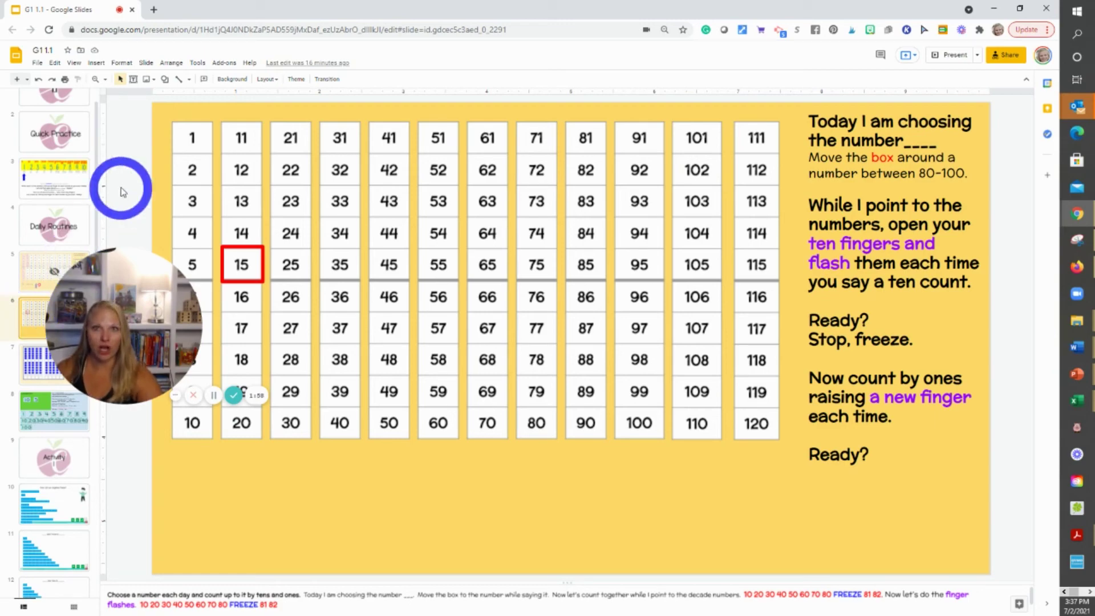
left_click(233, 394)
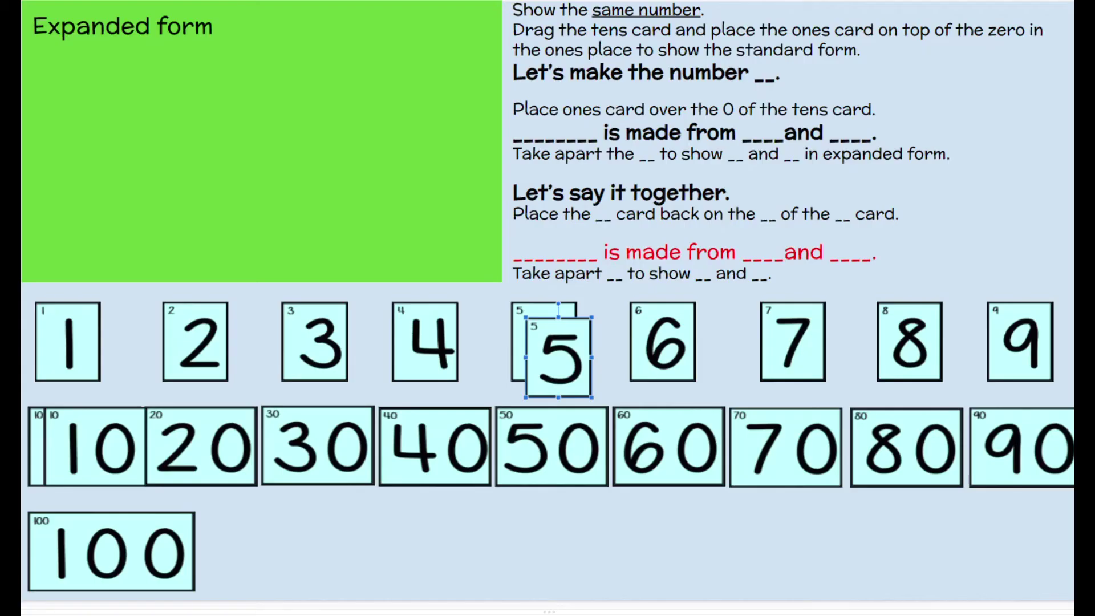
Step: Overlap the 10 and 5 cards to form 15 in Expanded form, then separate them
left_click_drag(86, 464, 116, 131)
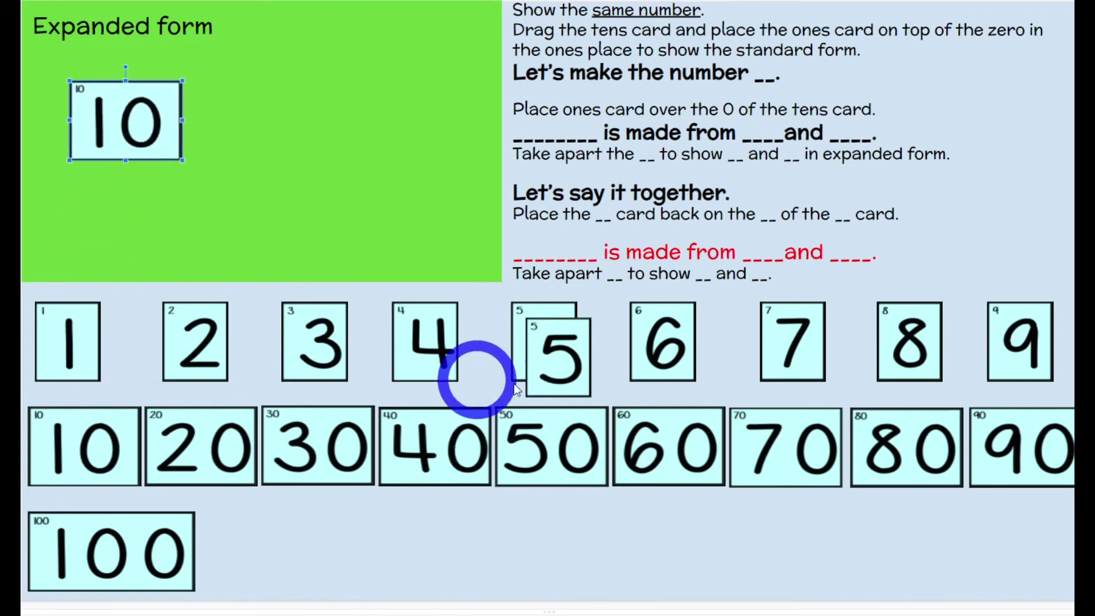
left_click_drag(550, 371, 154, 128)
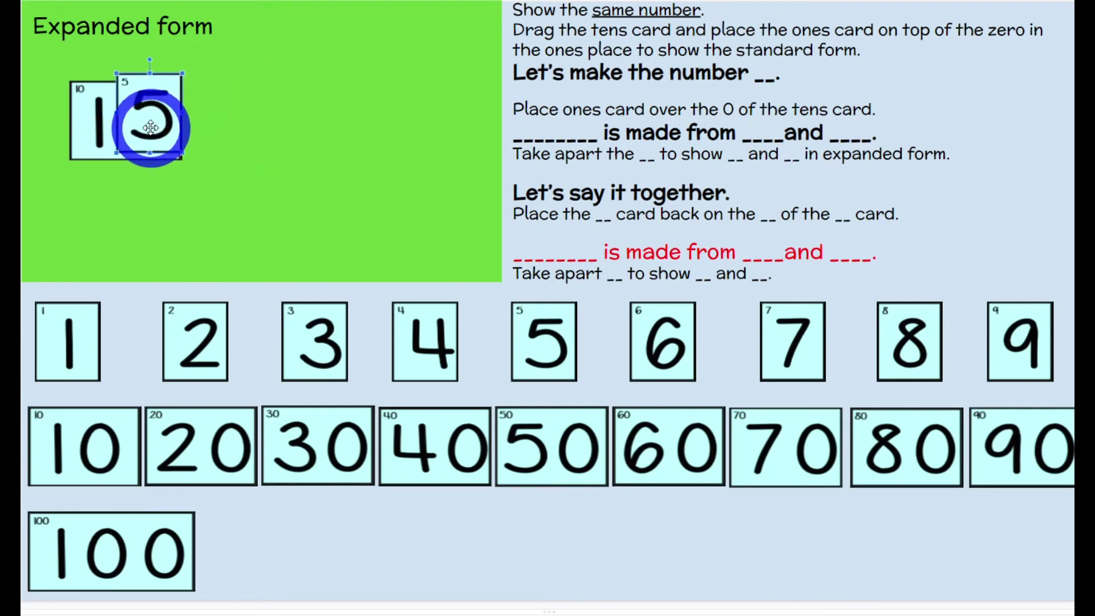
left_click_drag(150, 127, 266, 131)
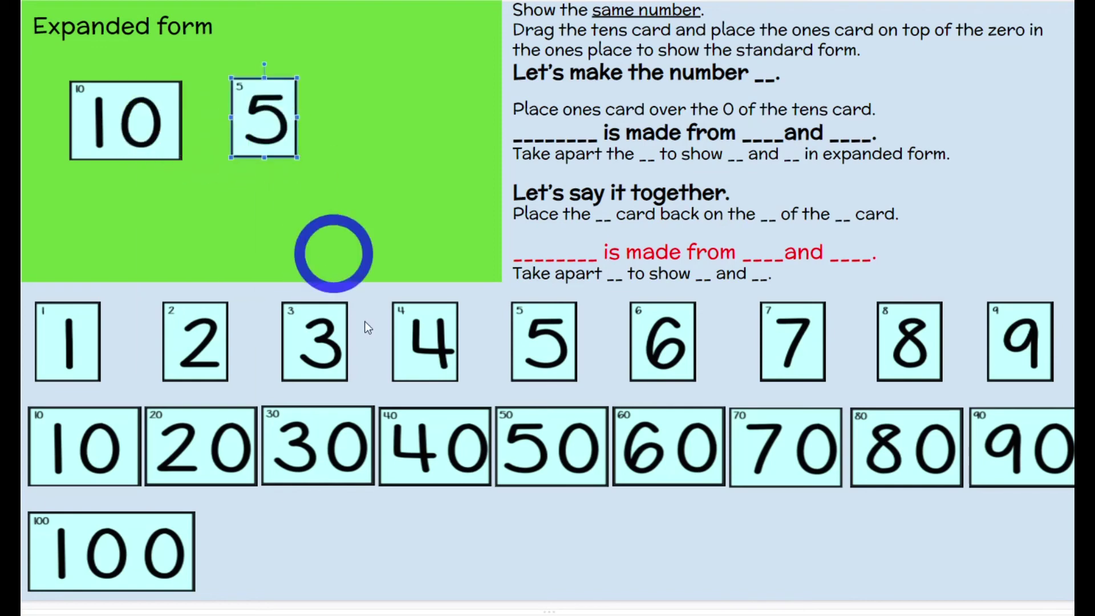
left_click(379, 350)
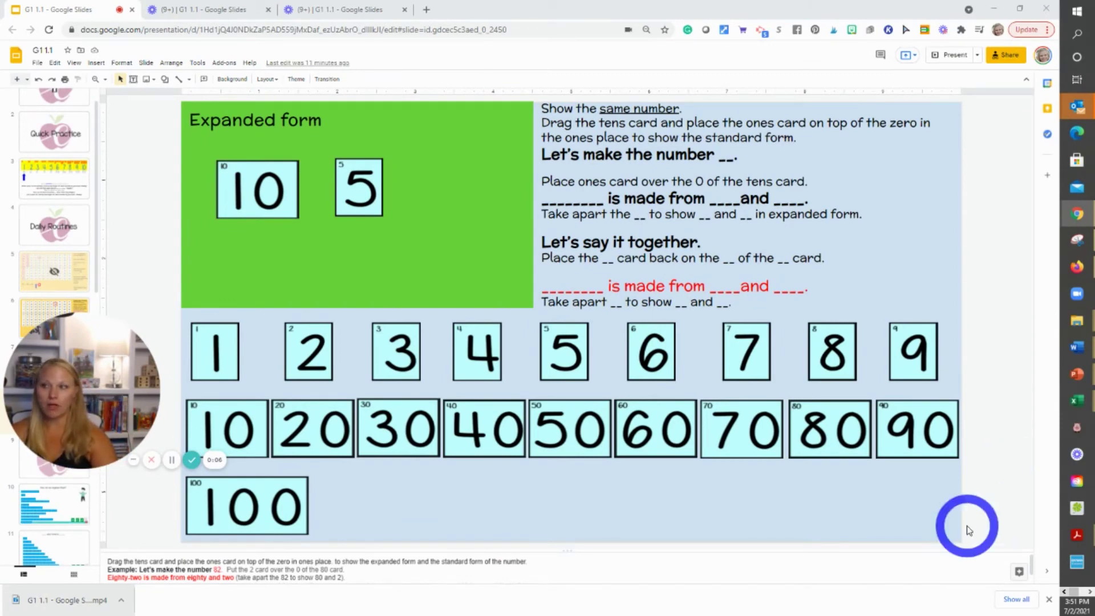
left_click_drag(134, 392, 300, 235)
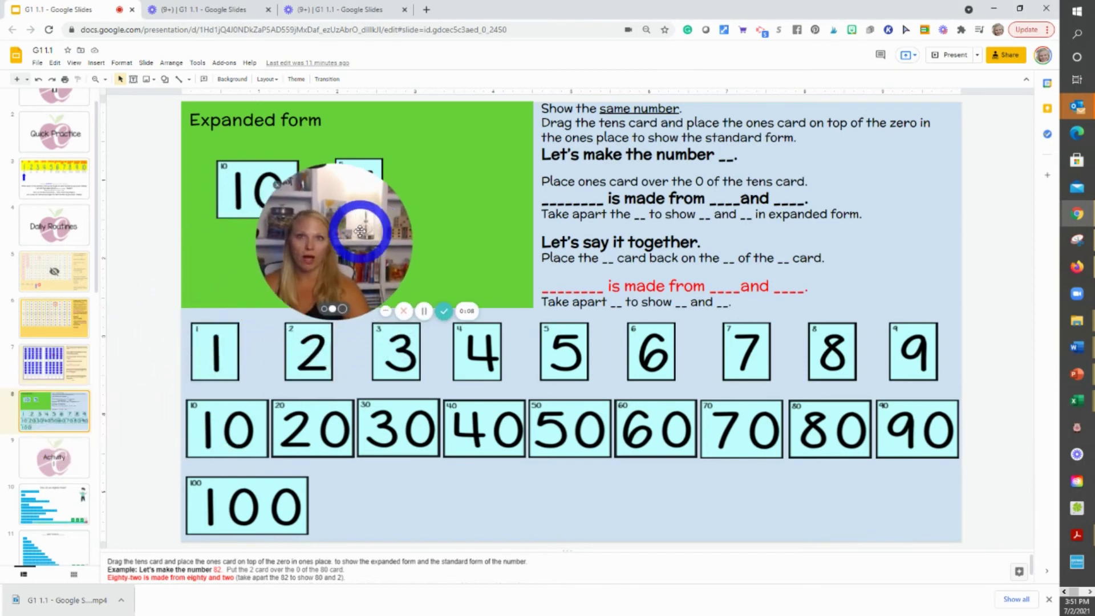